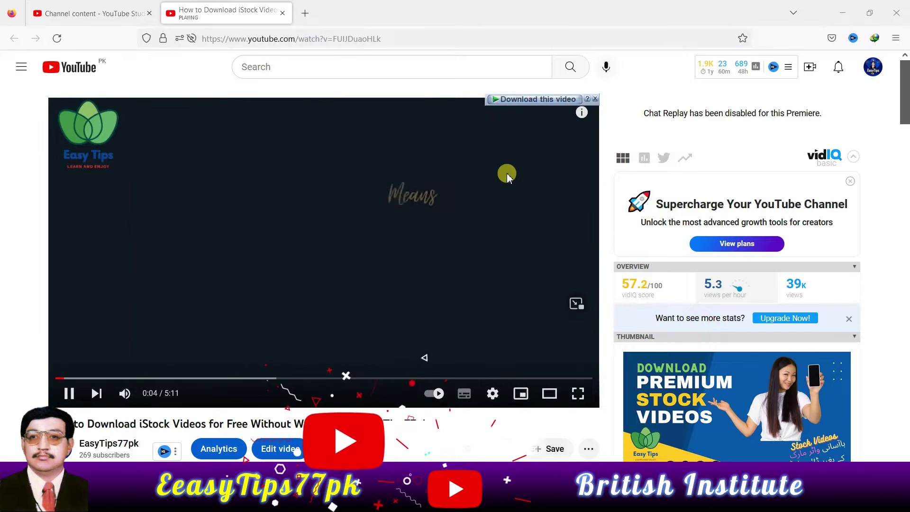
# Step: Download the open YouTube video about iStock videos, pausing its playback and minimizing the browser window
pyautogui.click(451, 302)
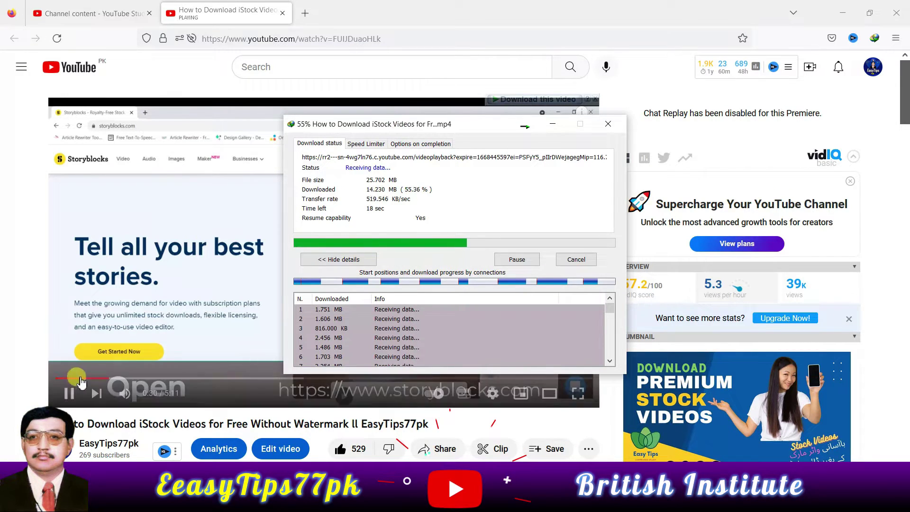
pyautogui.click(69, 393)
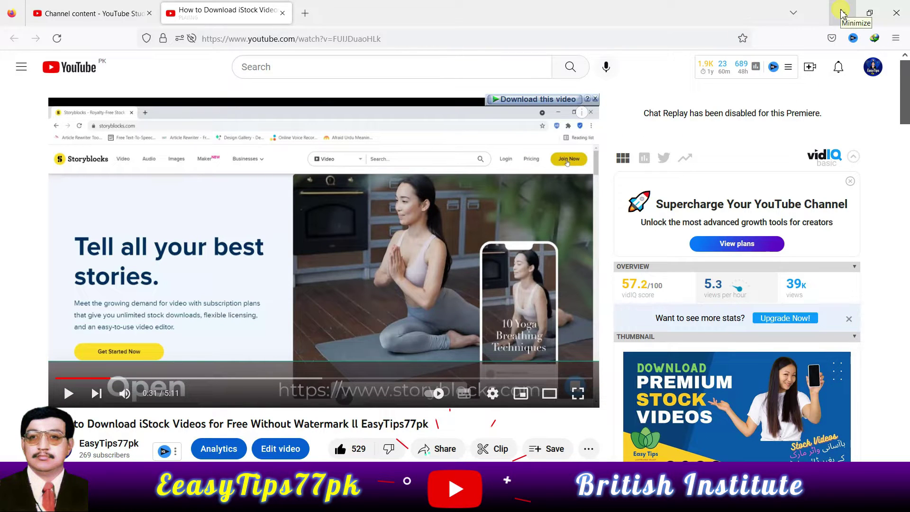
pyautogui.click(843, 13)
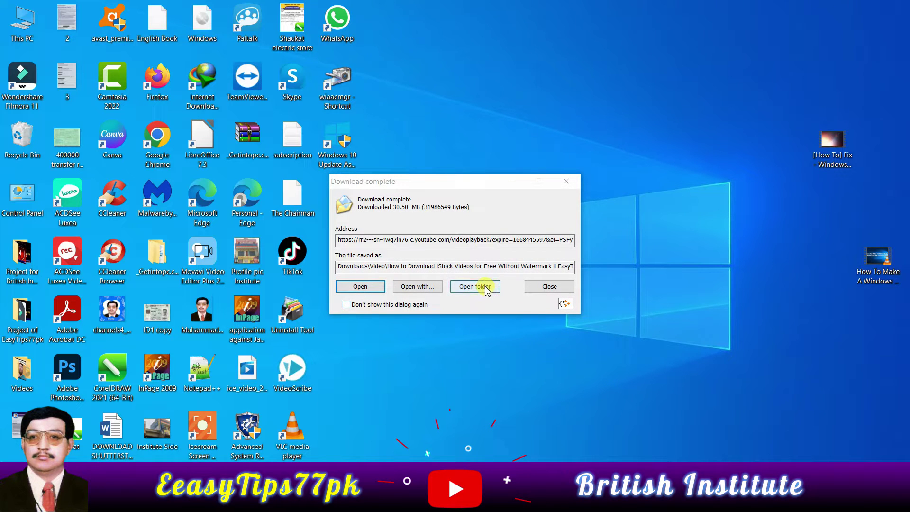
# Step: Move the downloaded iStock tutorial video from its download folder to the middle of the desktop, closing the folder
pyautogui.click(486, 288)
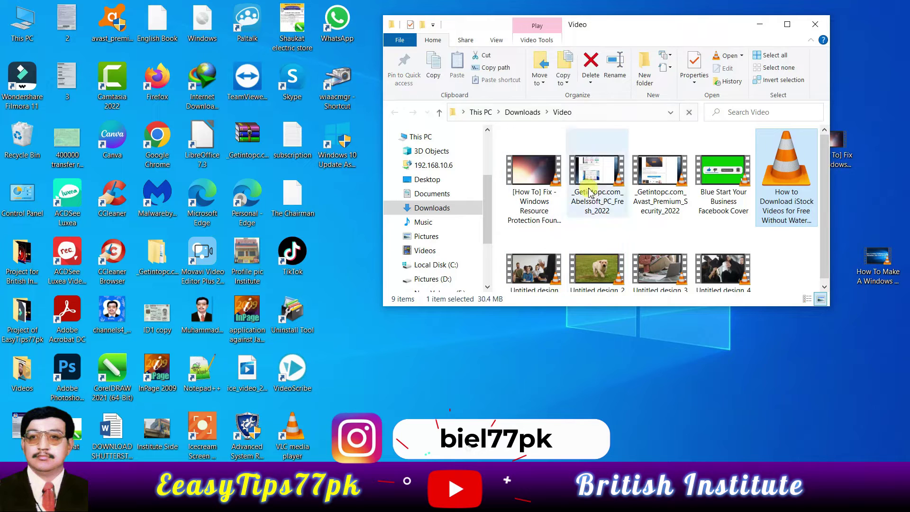
pyautogui.click(796, 171)
pyautogui.moveTo(796, 172); pyautogui.dragTo(774, 370)
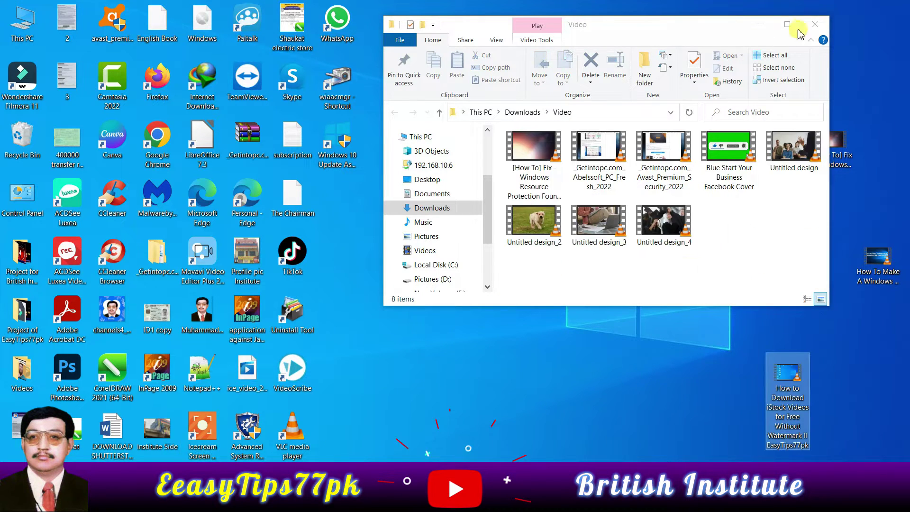
pyautogui.click(815, 24)
pyautogui.moveTo(780, 405); pyautogui.dragTo(540, 200)
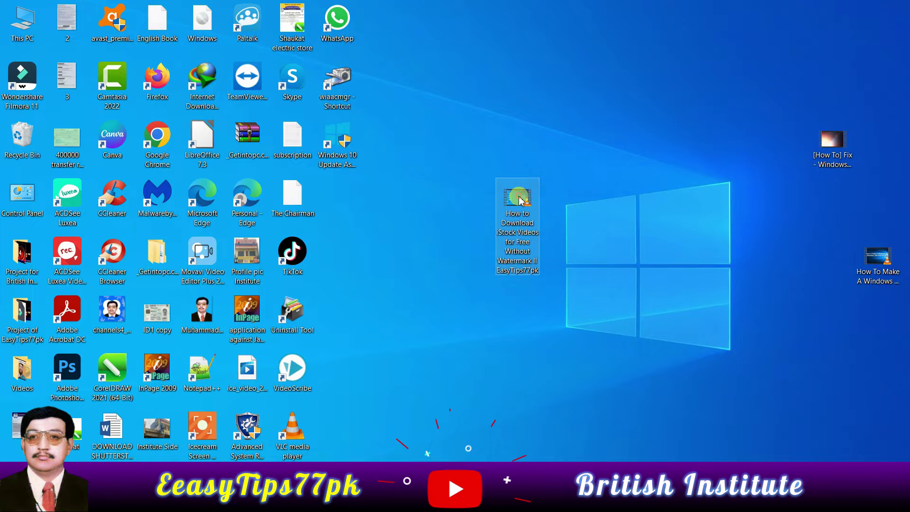
# Step: Check the size and size on disk of the downloaded video in its file properties
pyautogui.rightClick(520, 200)
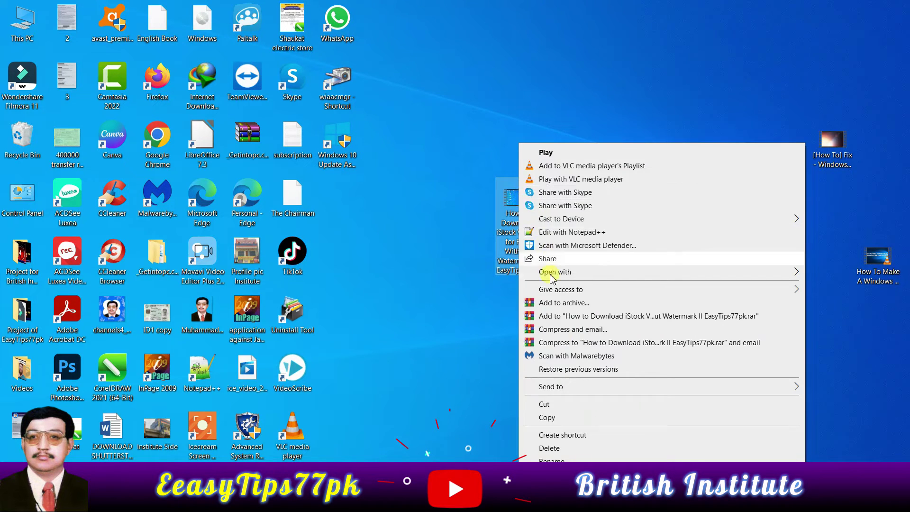
pyautogui.click(553, 478)
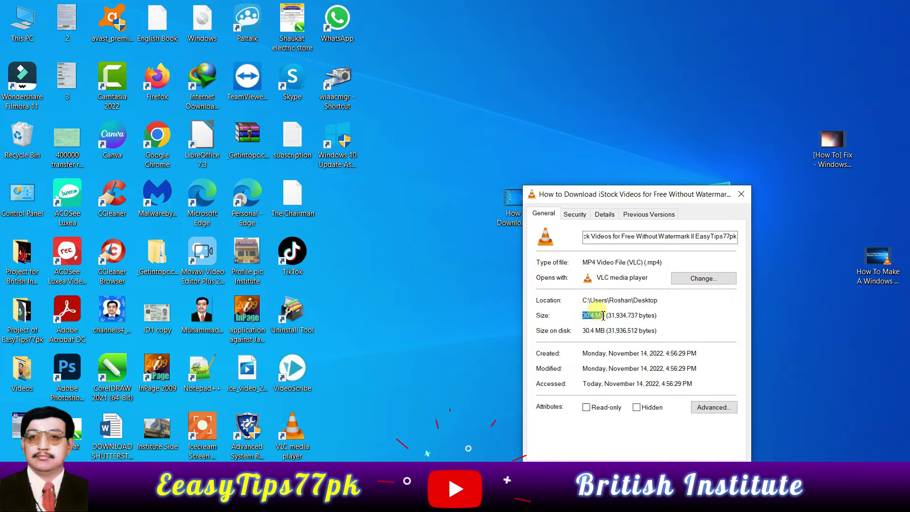
pyautogui.moveTo(603, 316)
pyautogui.mouseDown()
pyautogui.moveTo(656, 316)
pyautogui.moveTo(612, 318)
pyautogui.mouseUp()
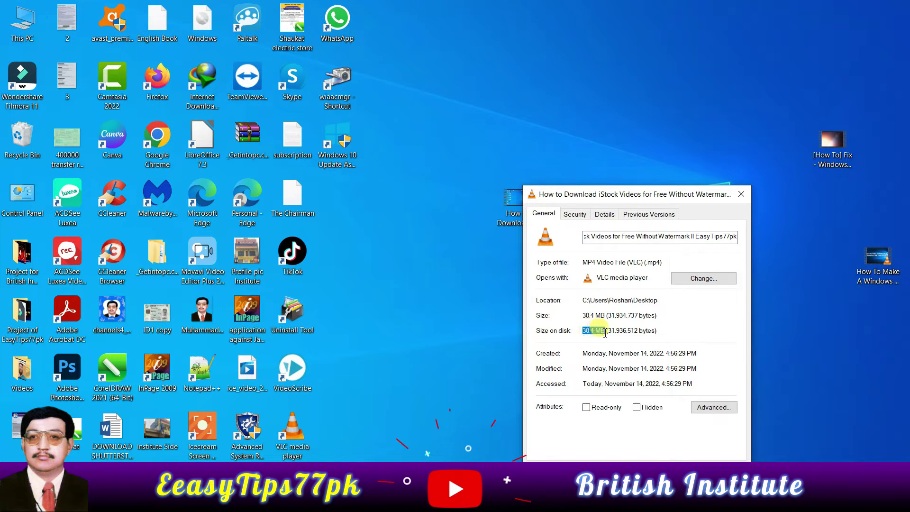
# Step: Open FlexClip's Free Video Compressor in the browser and load the 30mb video from the Desktop
pyautogui.click(508, 290)
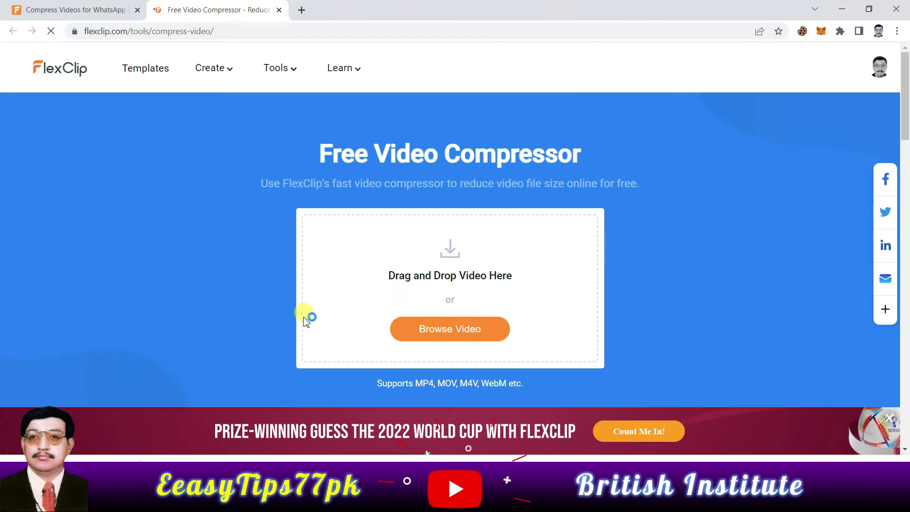
pyautogui.click(429, 332)
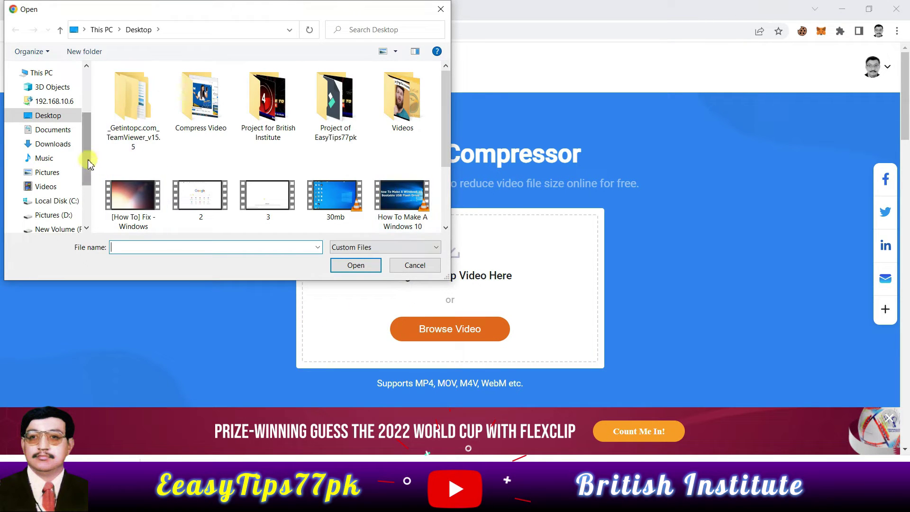
pyautogui.scroll(3, 88, 161)
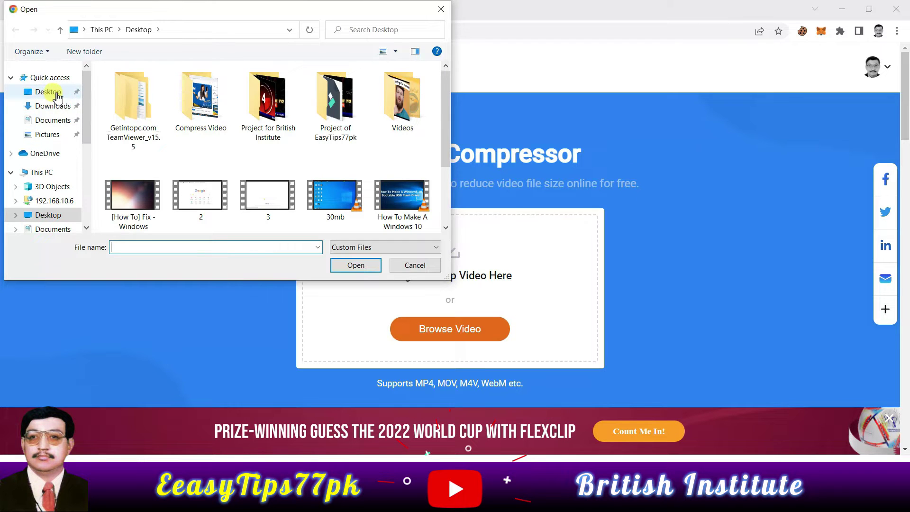
pyautogui.click(56, 95)
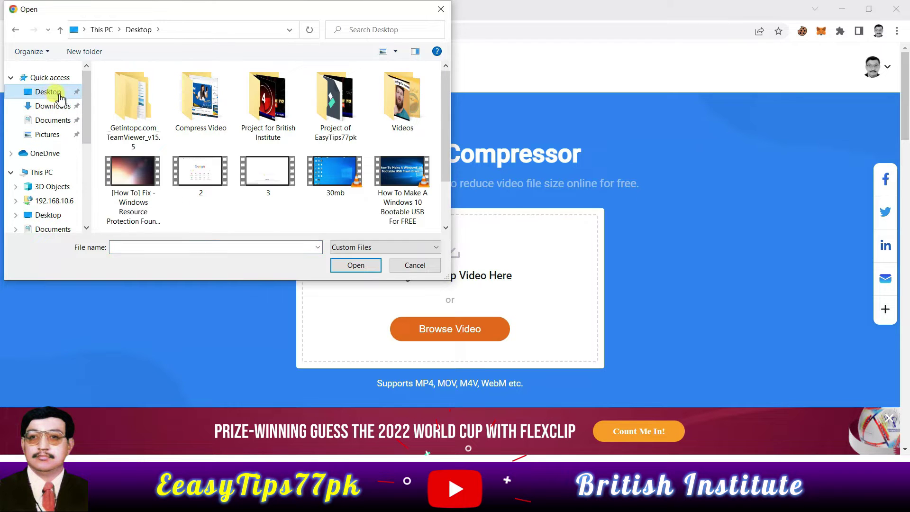
pyautogui.doubleClick(315, 175)
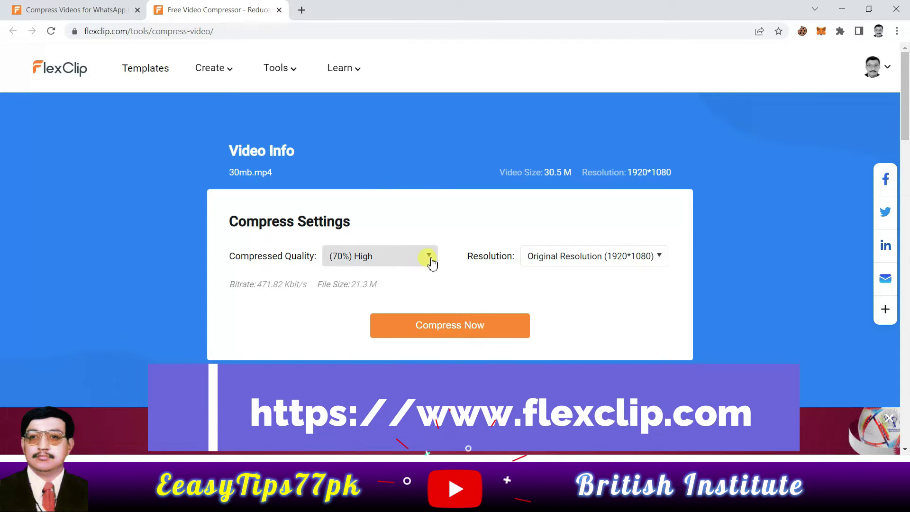
# Step: Set the output resolution to 480p, check the estimated file size and start compressing the video
pyautogui.click(666, 258)
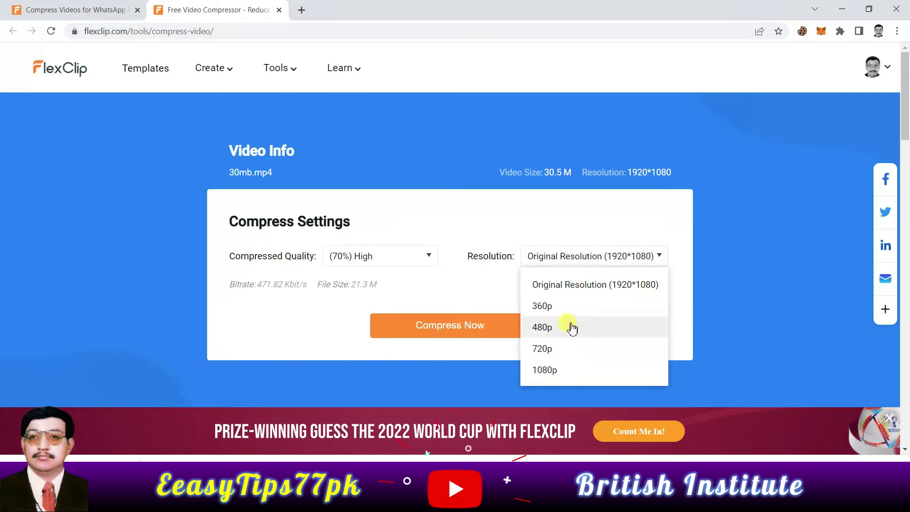
pyautogui.click(549, 331)
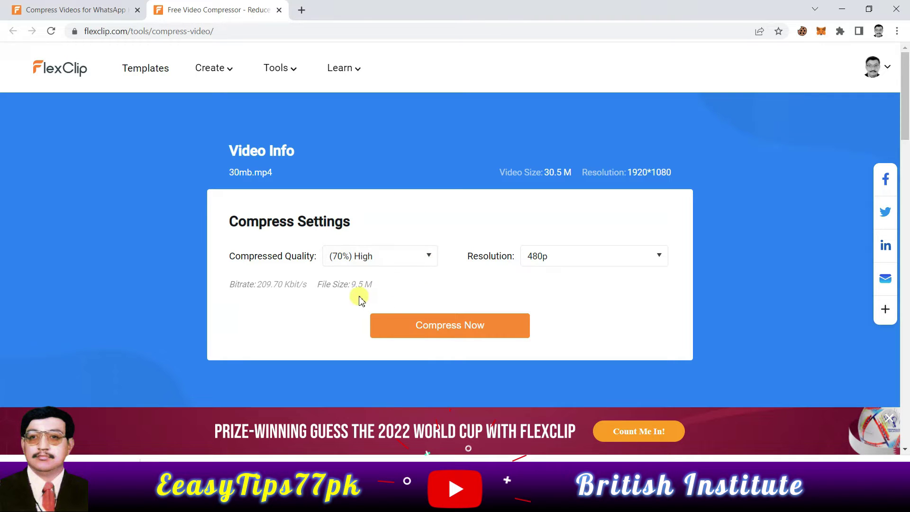
pyautogui.moveTo(355, 288); pyautogui.dragTo(379, 290)
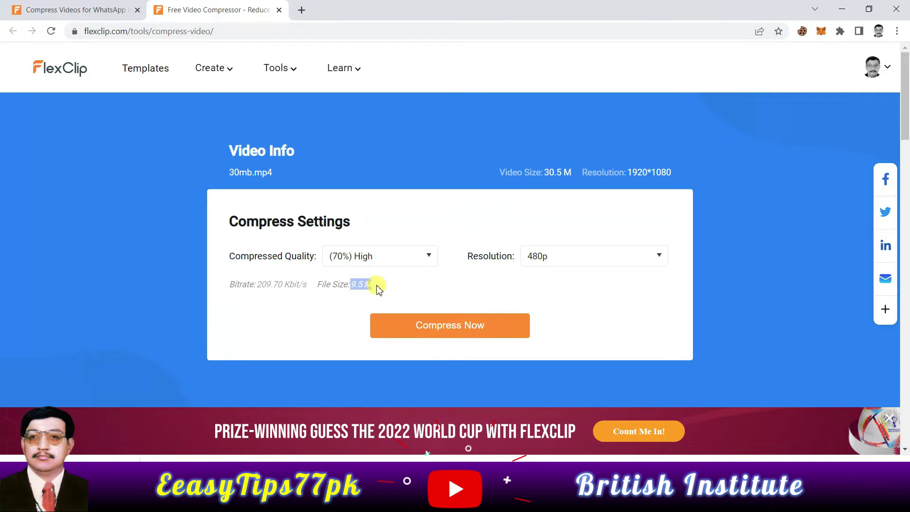
pyautogui.click(439, 326)
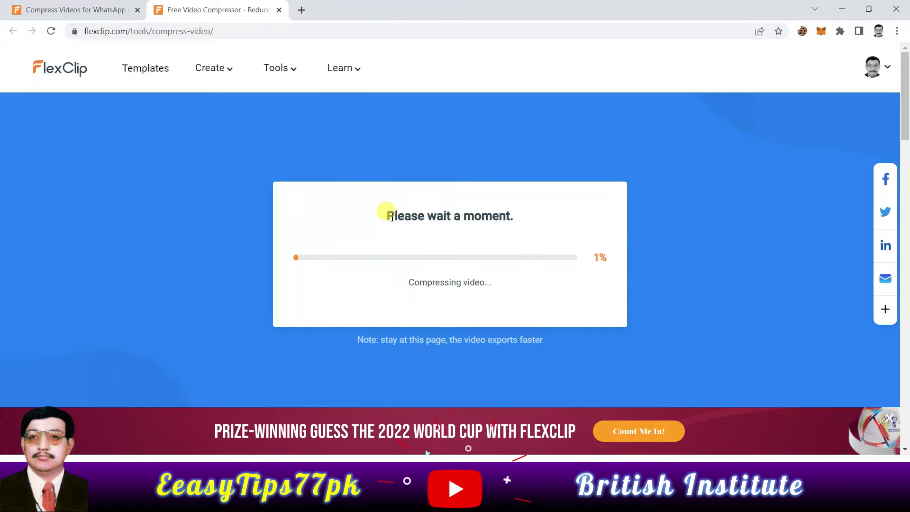
# Step: Monitor the compression progress percentage and the estimated time remaining until the video is processed
pyautogui.moveTo(392, 218); pyautogui.dragTo(519, 224)
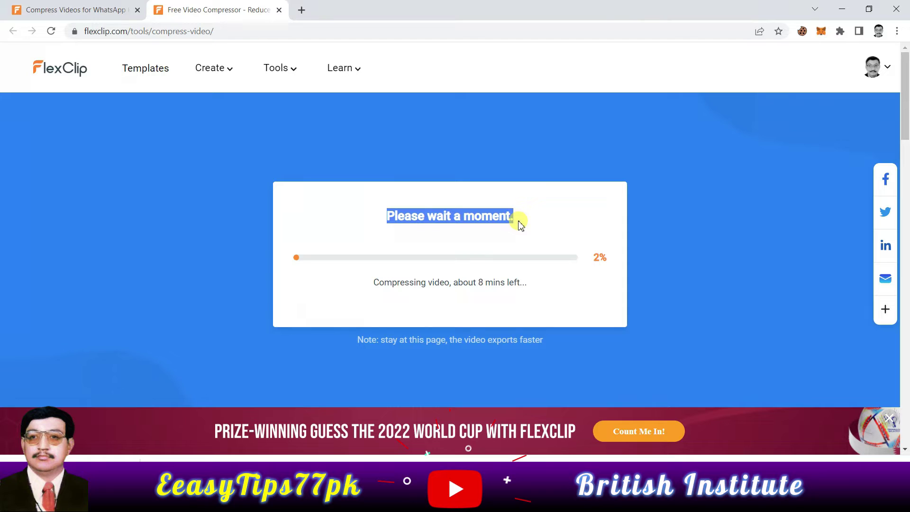
pyautogui.click(479, 284)
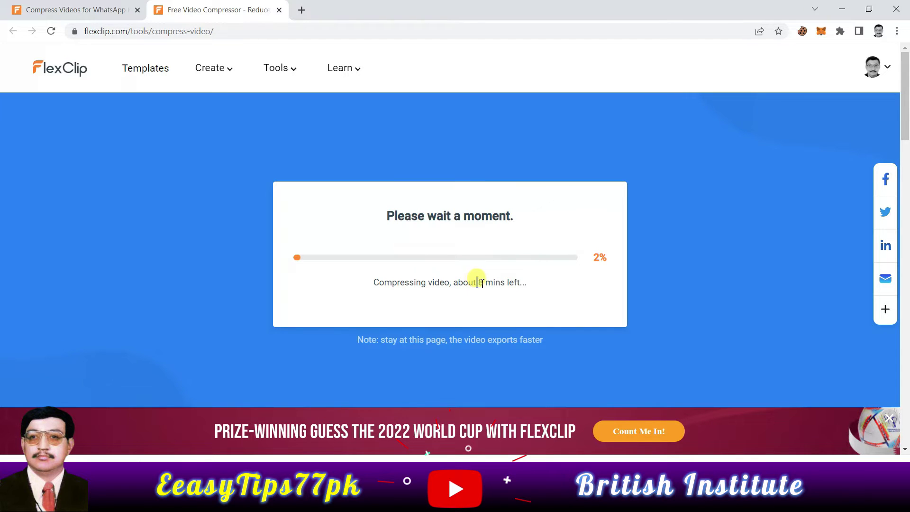
pyautogui.moveTo(488, 283); pyautogui.dragTo(531, 286)
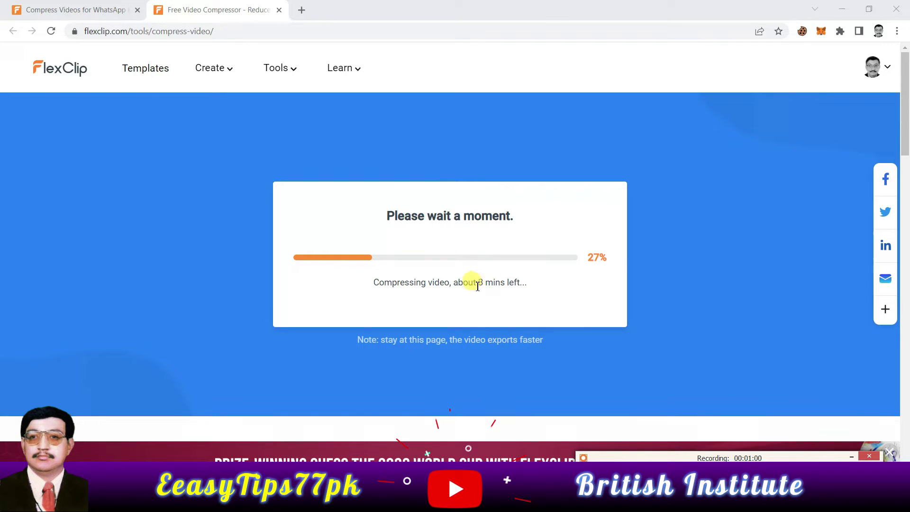
pyautogui.moveTo(375, 283); pyautogui.dragTo(548, 282)
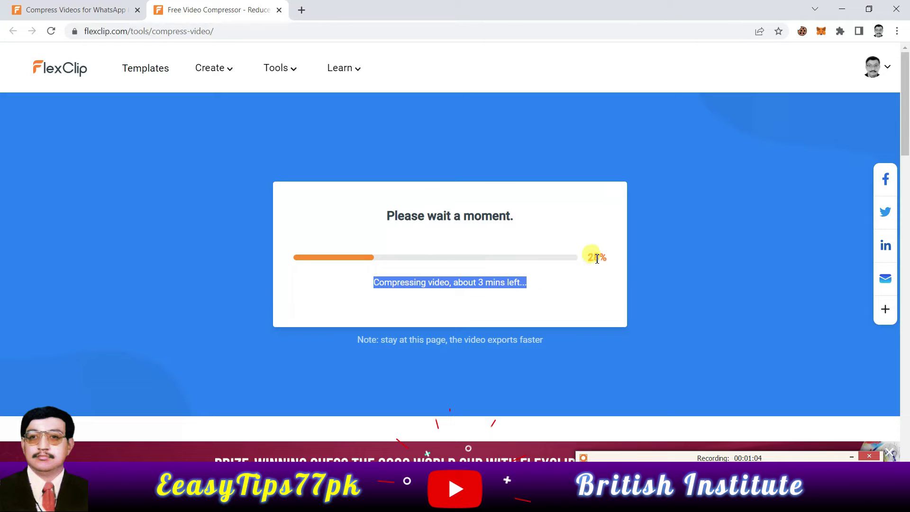
pyautogui.moveTo(591, 256); pyautogui.dragTo(612, 264)
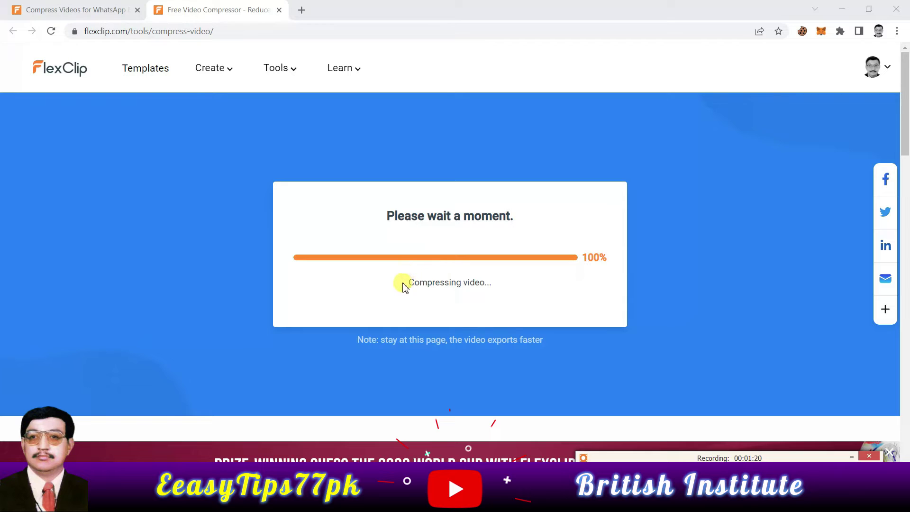
pyautogui.moveTo(412, 285); pyautogui.dragTo(494, 284)
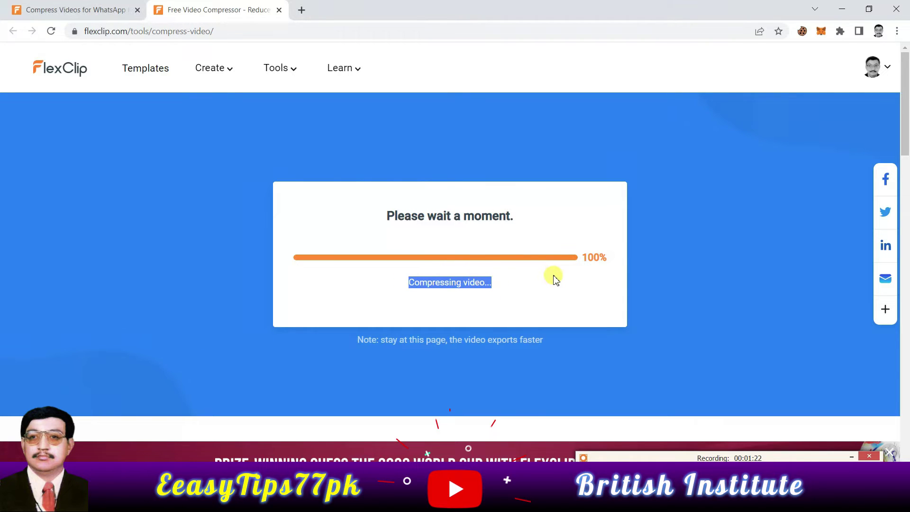
pyautogui.click(698, 197)
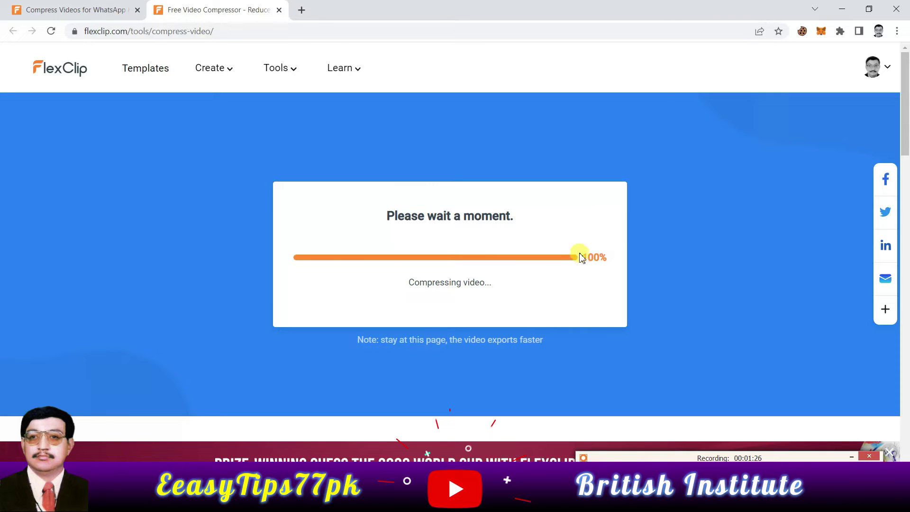
pyautogui.moveTo(587, 257); pyautogui.dragTo(609, 257)
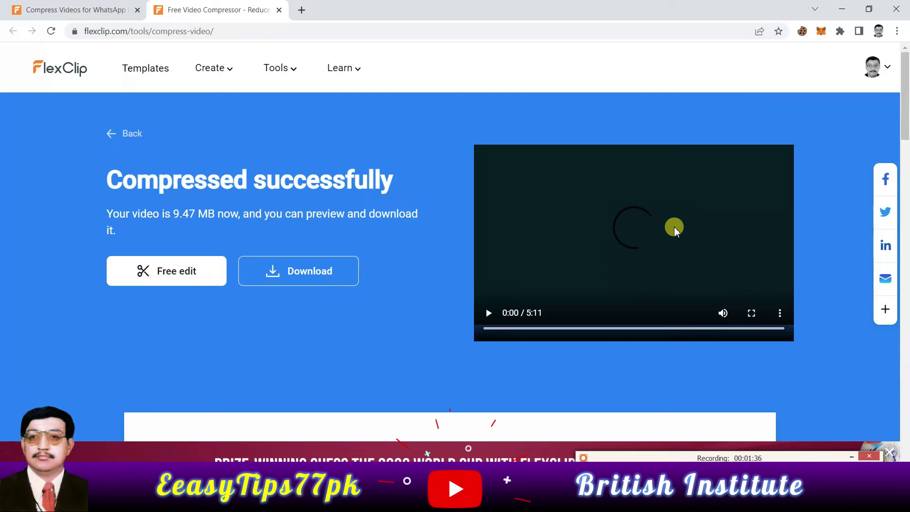
# Step: Review the compression result message, download the compressed video and show the file in its folder
pyautogui.click(266, 280)
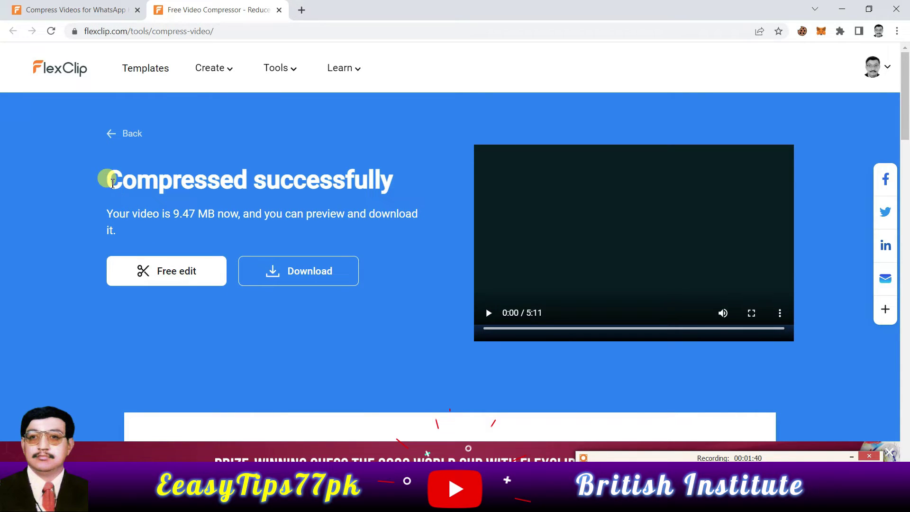
pyautogui.moveTo(108, 177); pyautogui.dragTo(392, 192)
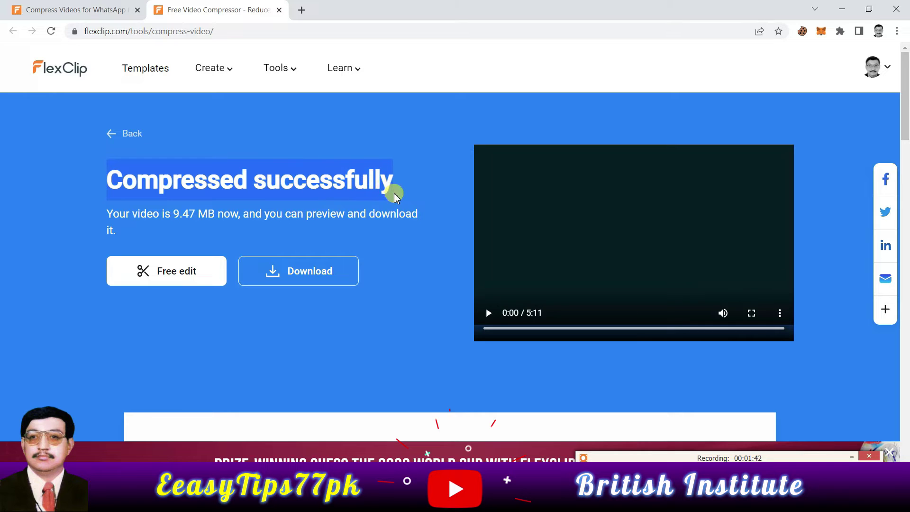
pyautogui.moveTo(105, 210); pyautogui.dragTo(244, 231)
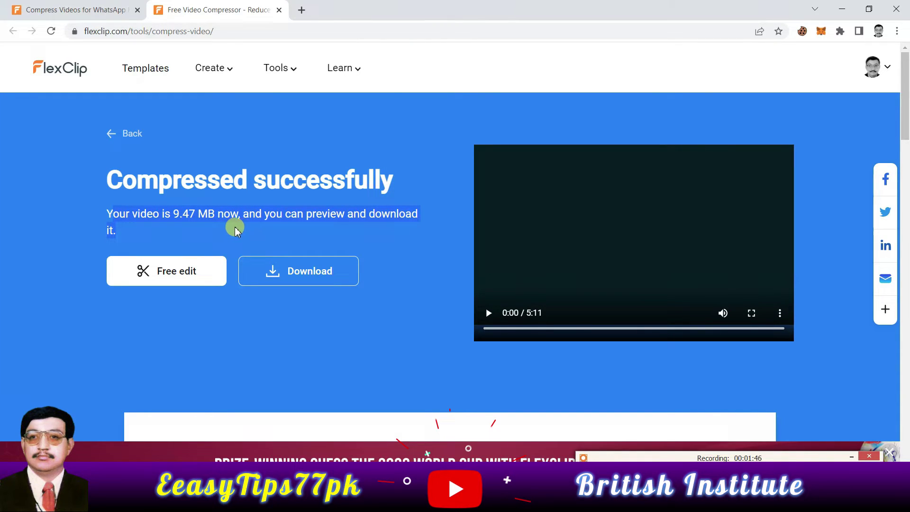
pyautogui.click(175, 212)
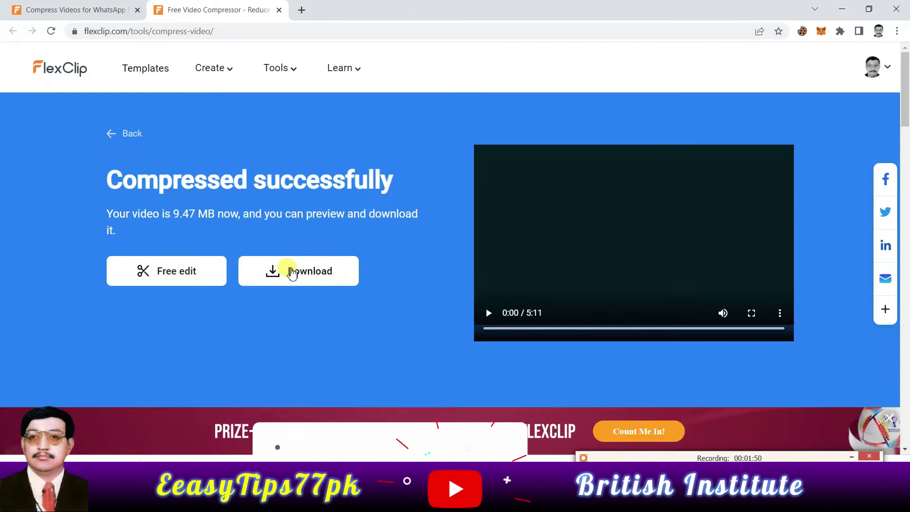
pyautogui.rightClick(119, 459)
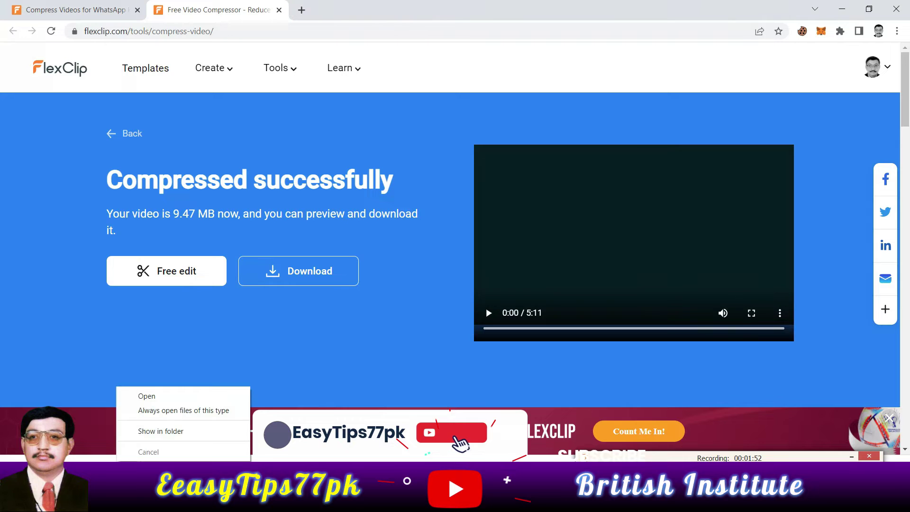
pyautogui.click(147, 431)
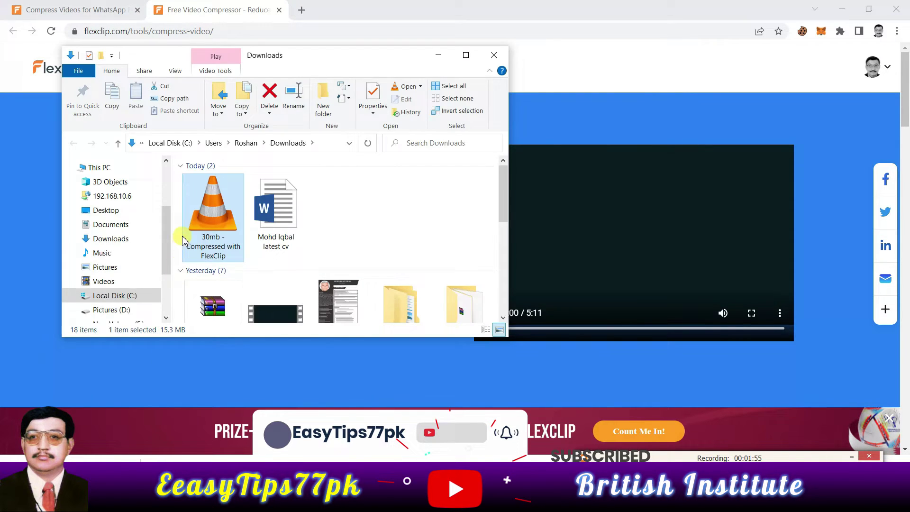
# Step: Check the size and size on disk of the compressed video in its file properties, then close them
pyautogui.rightClick(203, 214)
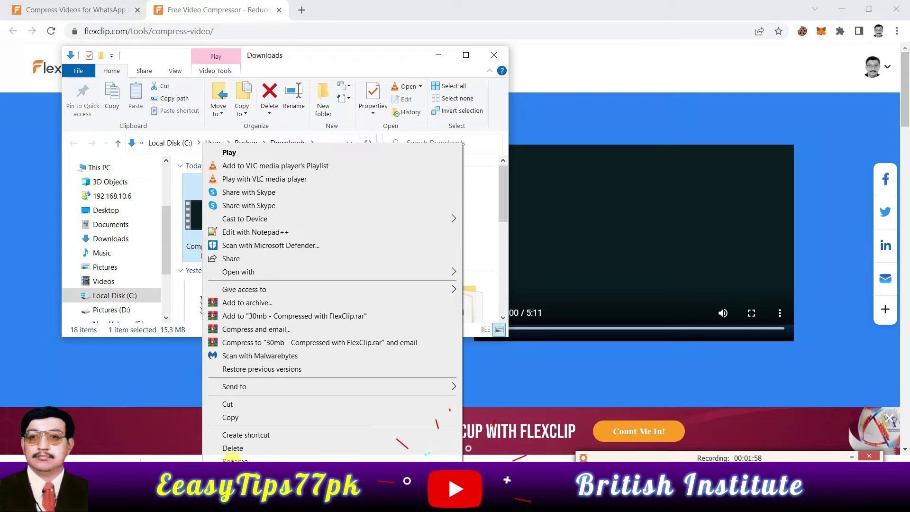
pyautogui.hotkey('alt', 'Return')
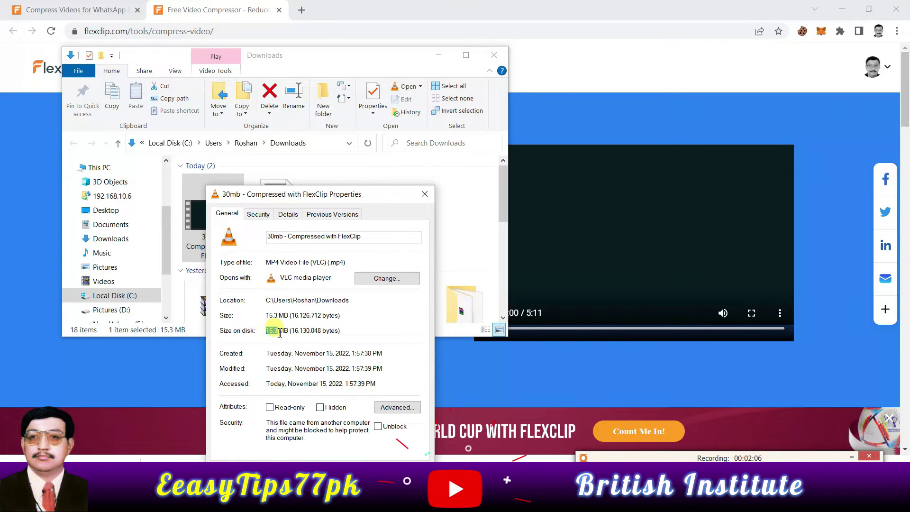
pyautogui.click(305, 459)
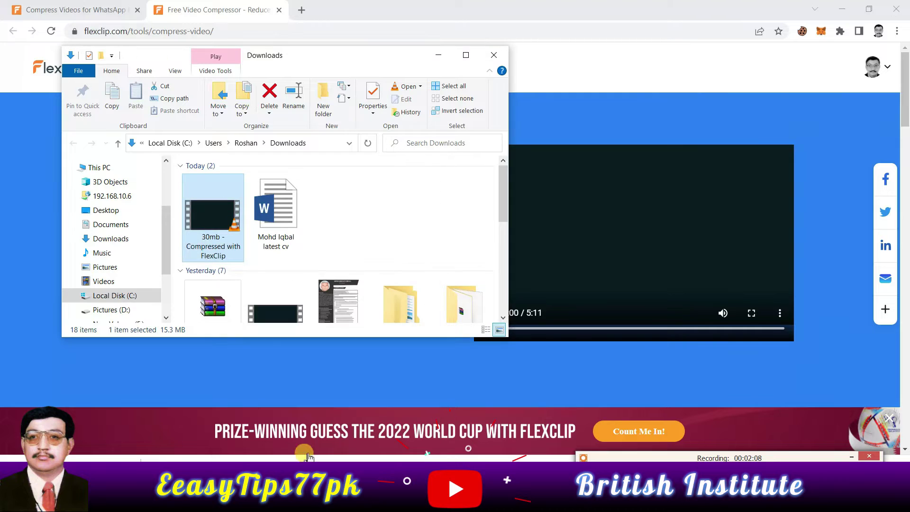
# Step: Close the folder window, switch to WhatsApp and attach the video "30mb - Compressed with FlexClip" from Downloads to the open chat
pyautogui.click(493, 55)
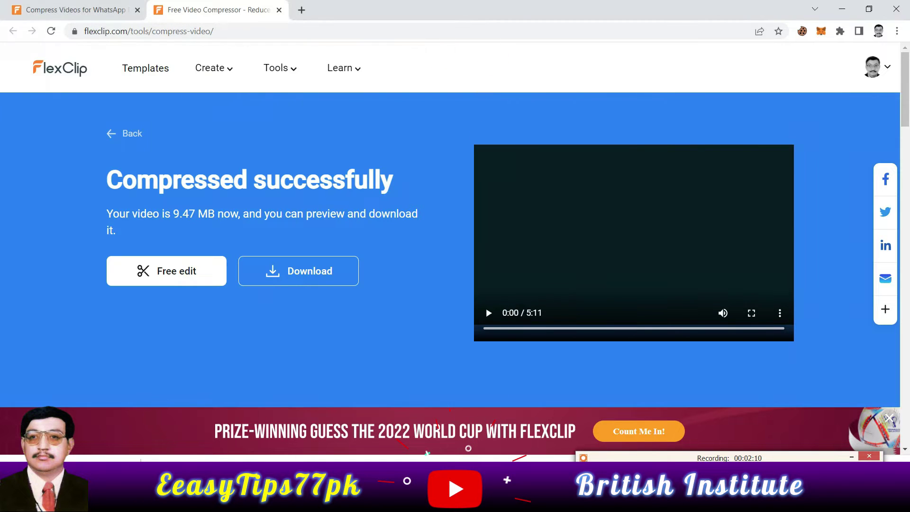
pyautogui.click(482, 502)
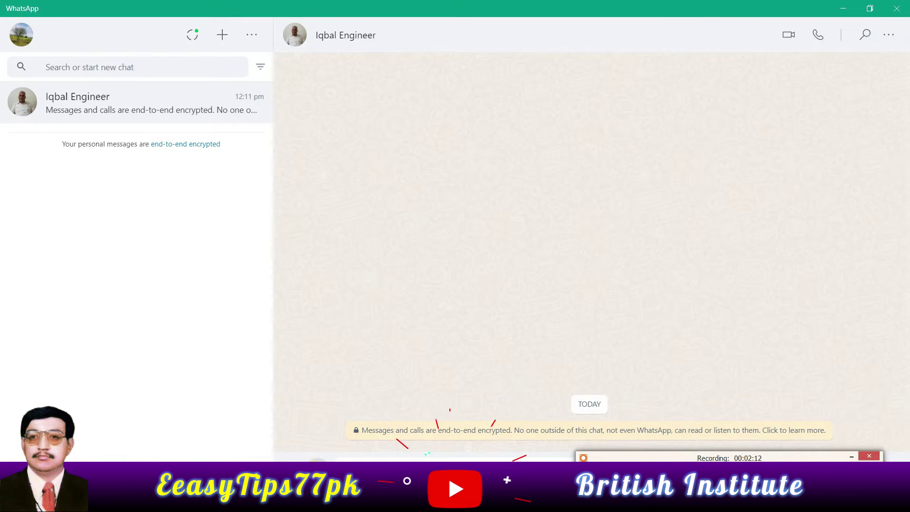
pyautogui.click(317, 469)
pyautogui.click(316, 434)
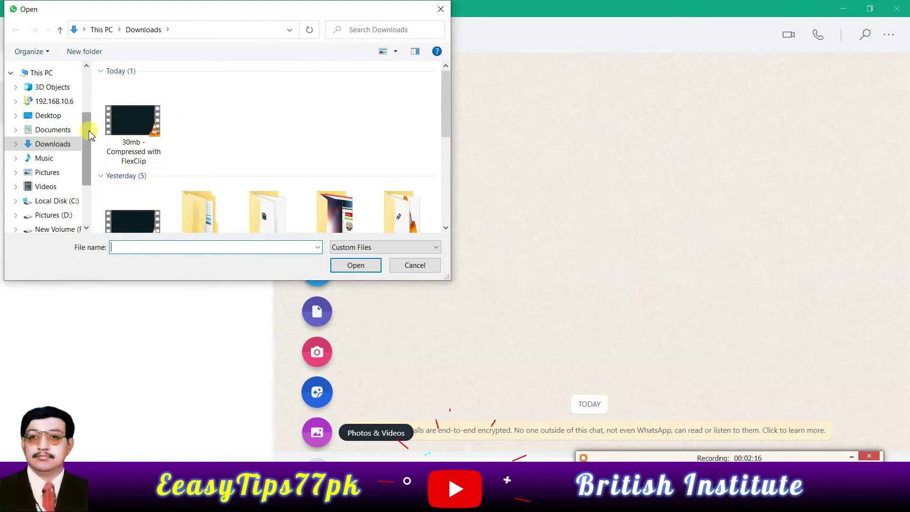
pyautogui.moveTo(89, 135); pyautogui.dragTo(88, 75)
pyautogui.click(58, 106)
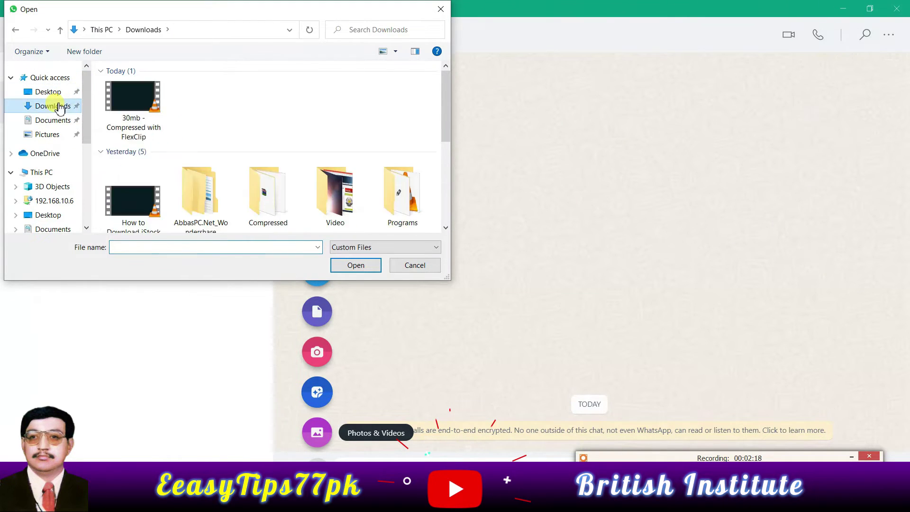
pyautogui.doubleClick(127, 107)
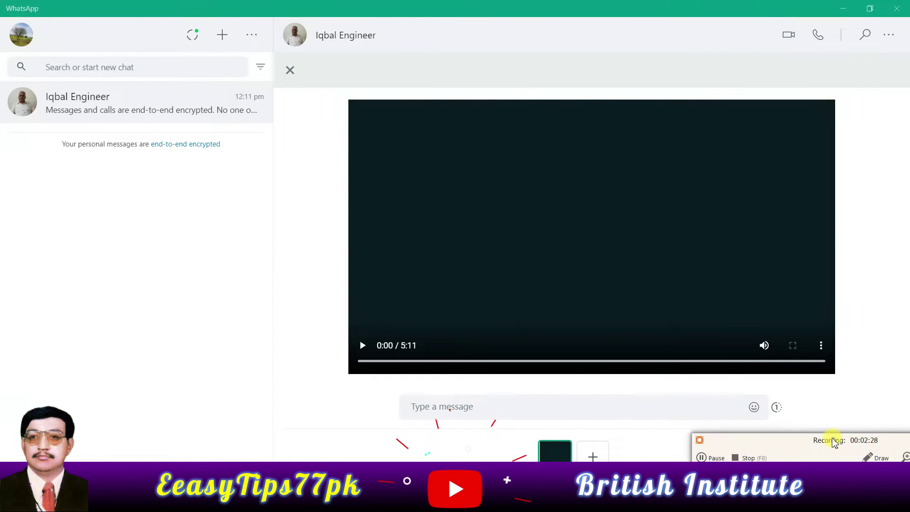
# Step: Play the attached video in the WhatsApp preview to check it before sending
pyautogui.moveTo(834, 442); pyautogui.dragTo(869, 439)
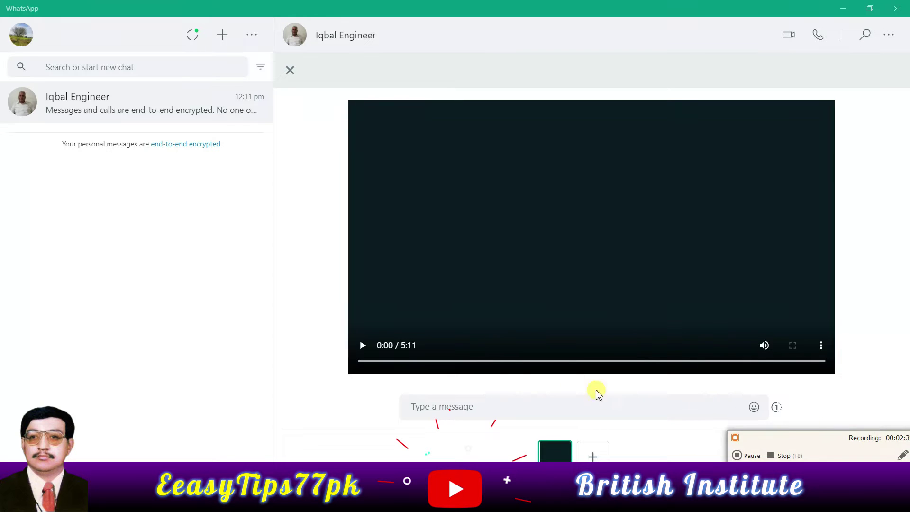
pyautogui.click(361, 347)
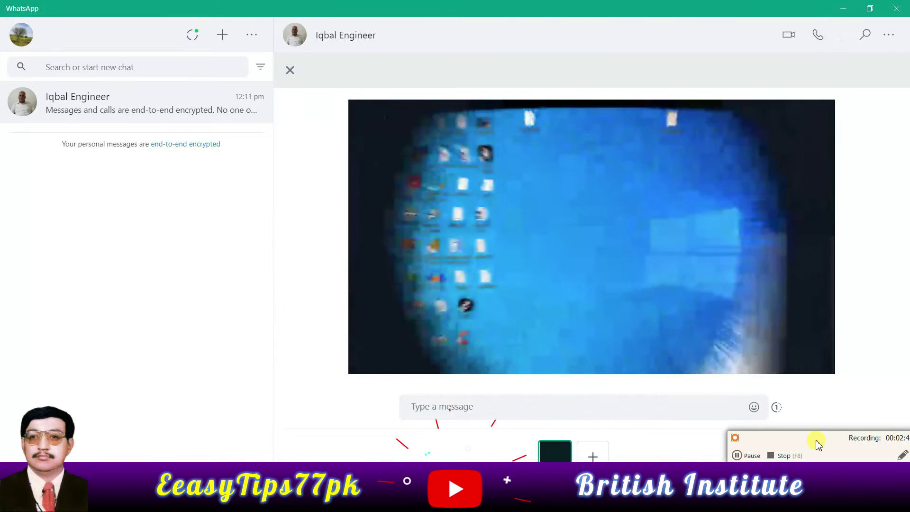
pyautogui.moveTo(820, 438); pyautogui.dragTo(515, 443)
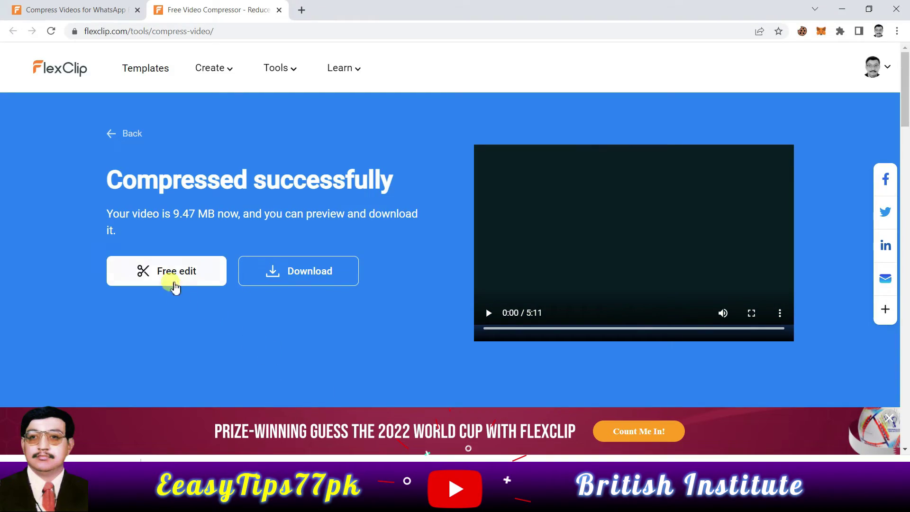
# Step: Open the compressed video for free editing in the FlexClip editor and preview its first seconds
pyautogui.click(173, 279)
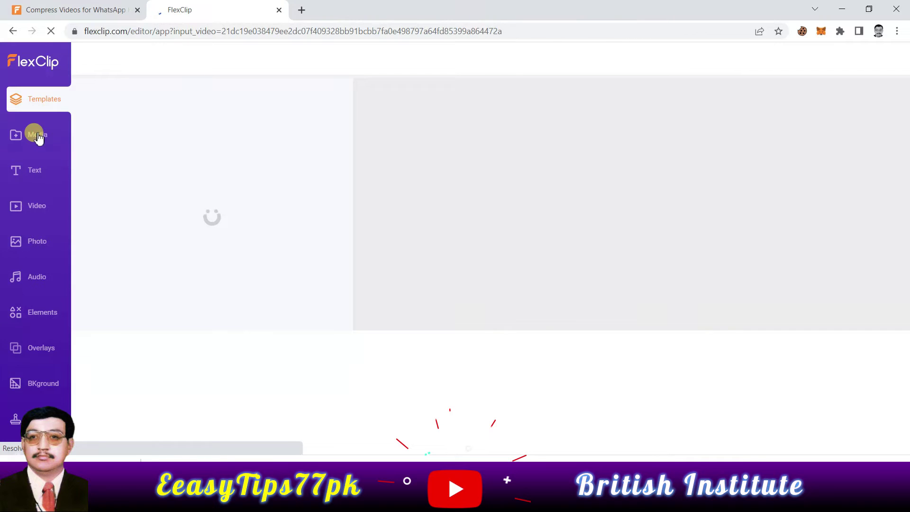
pyautogui.click(38, 136)
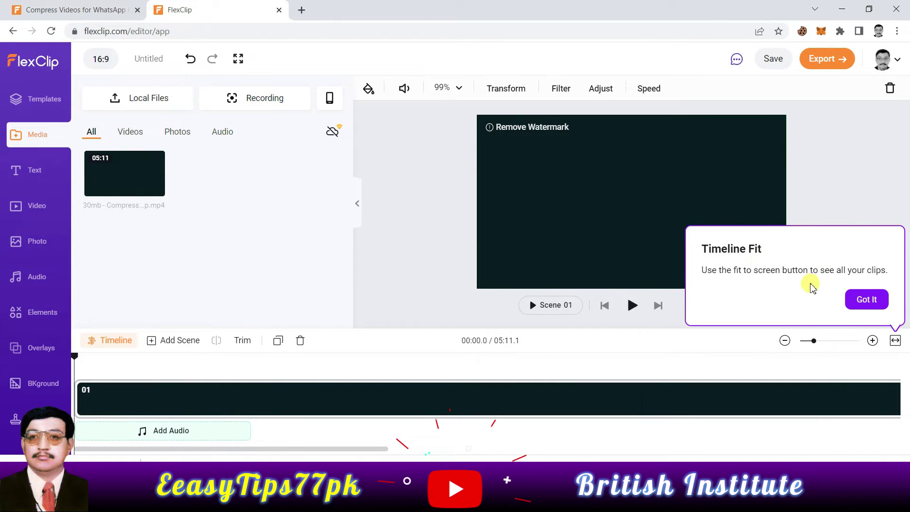
pyautogui.click(868, 301)
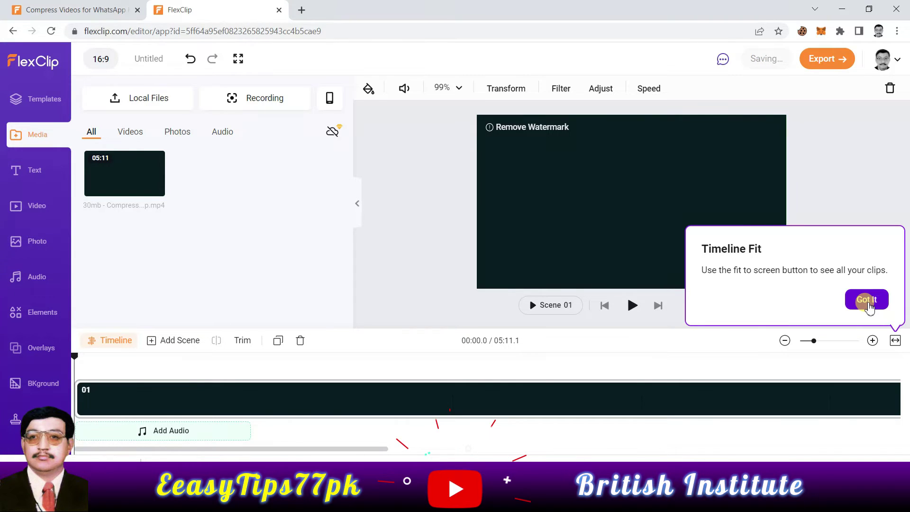
pyautogui.click(867, 301)
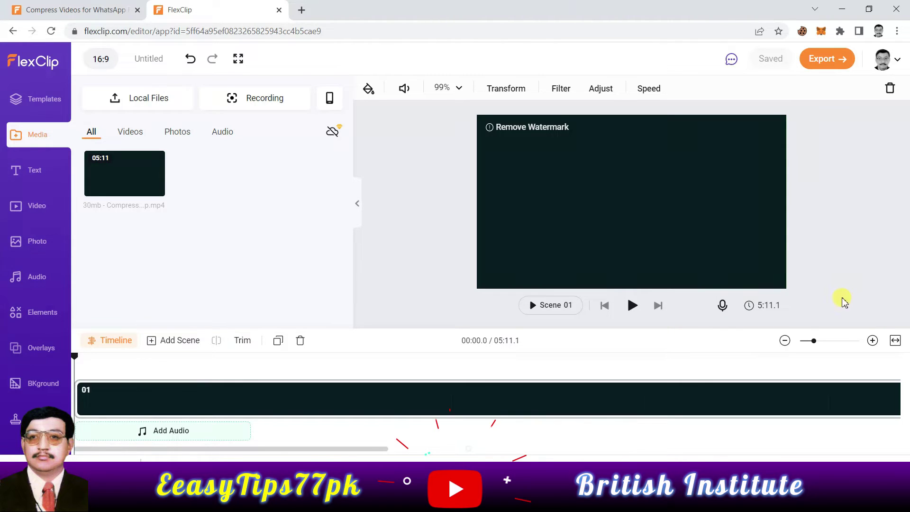
pyautogui.click(634, 306)
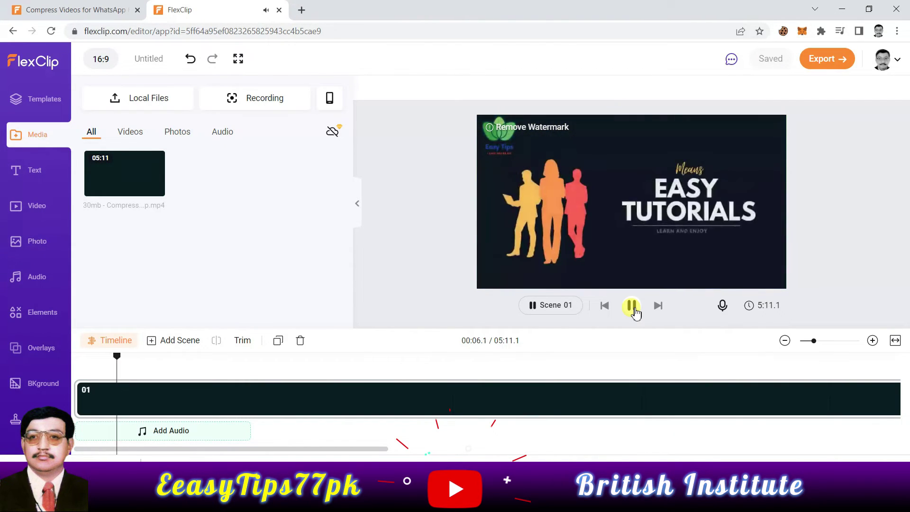
pyautogui.click(633, 305)
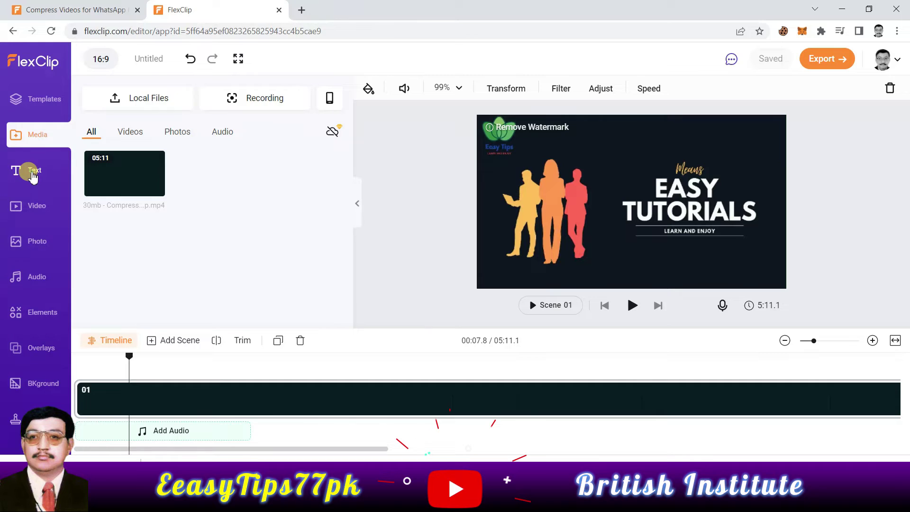
# Step: Add the red High Light dynamic text with a title and subtitle to the video scene
pyautogui.click(32, 176)
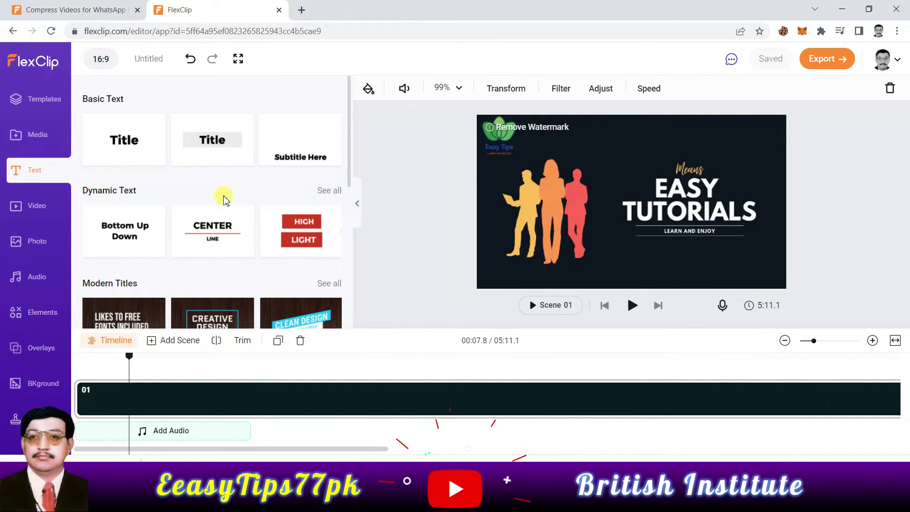
pyautogui.scroll(-1, 224, 199)
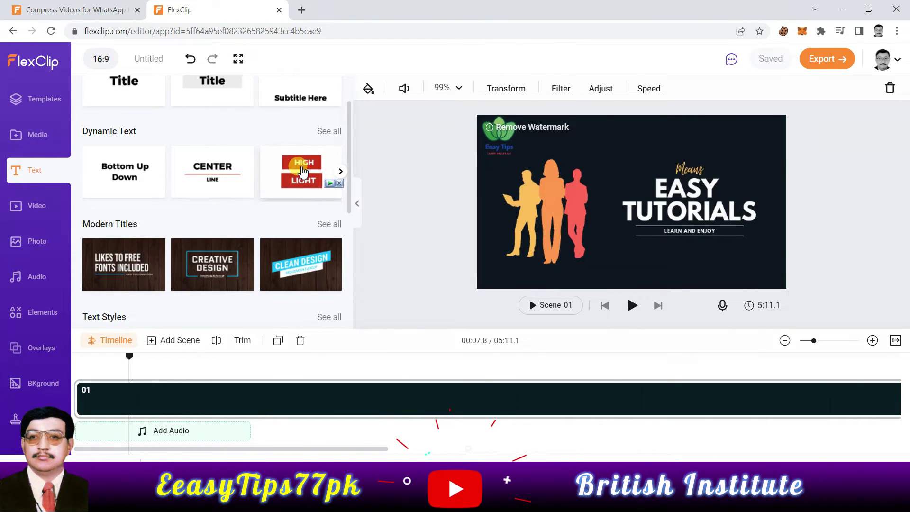
pyautogui.moveTo(302, 170); pyautogui.dragTo(163, 341)
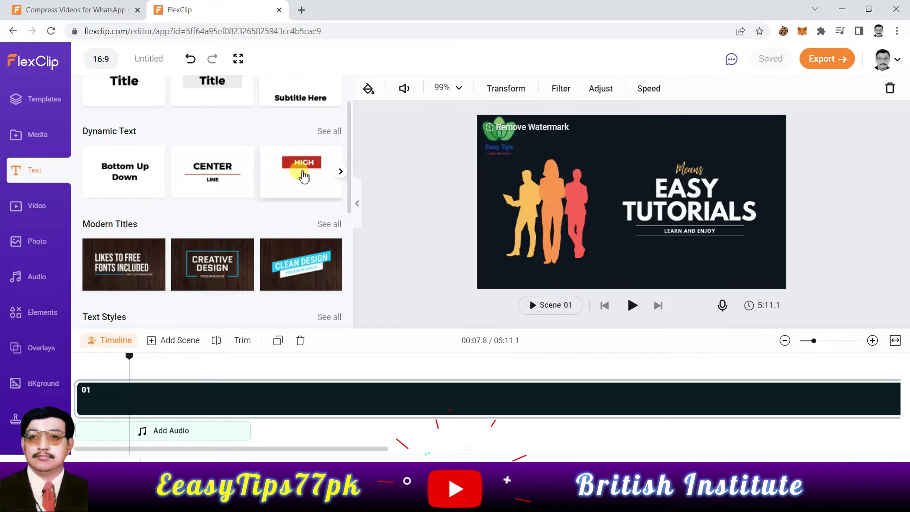
pyautogui.moveTo(302, 180); pyautogui.dragTo(623, 216)
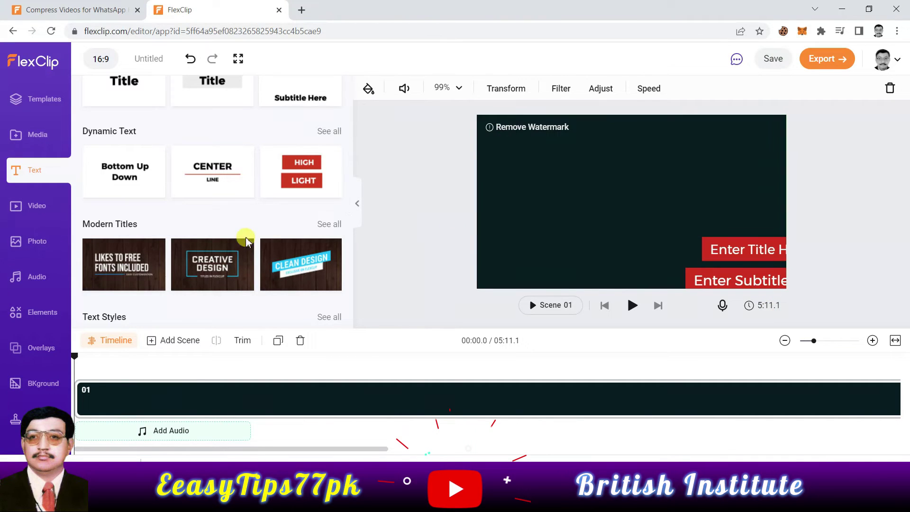
# Step: Set the playhead to about 00:12 and move the title text group fully into the frame, at mid-height
pyautogui.click(162, 401)
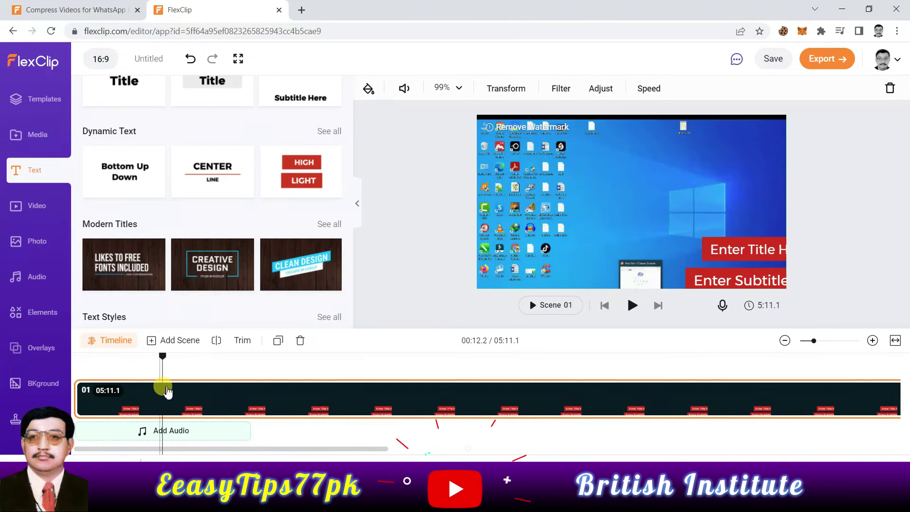
pyautogui.click(722, 256)
pyautogui.moveTo(722, 256); pyautogui.dragTo(632, 185)
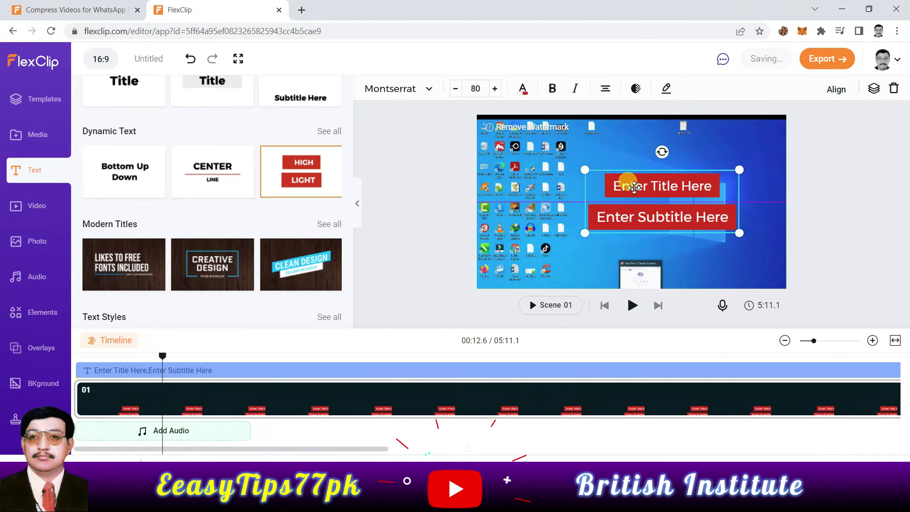
# Step: Replace the placeholder title of the dynamic text with "Enjoy!"
pyautogui.doubleClick(634, 188)
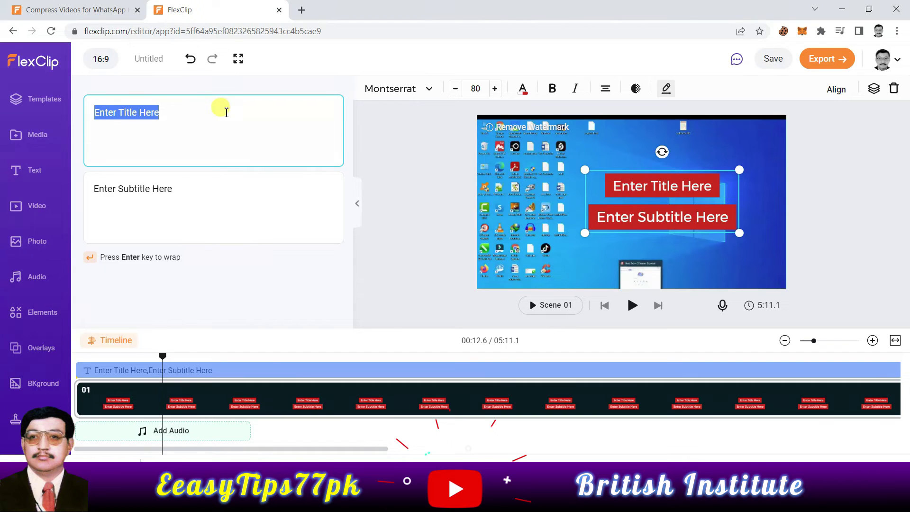
pyautogui.write('E')
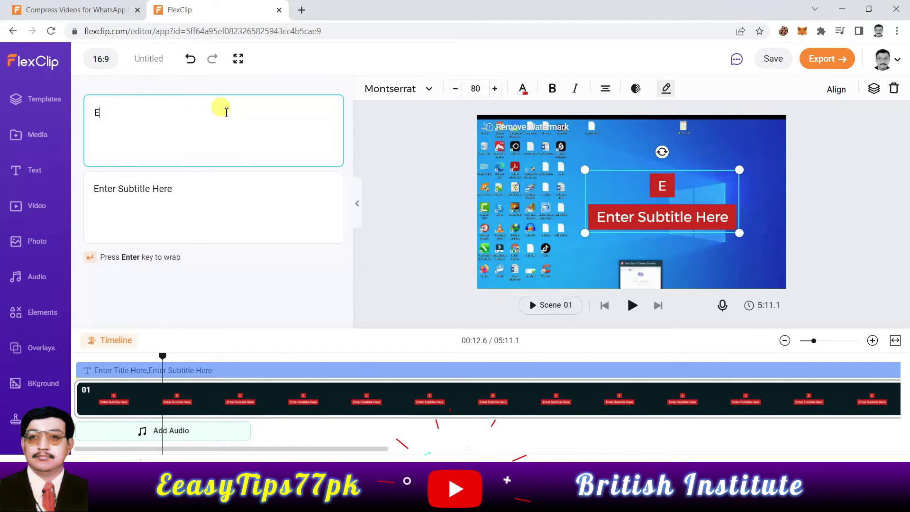
pyautogui.write('nj')
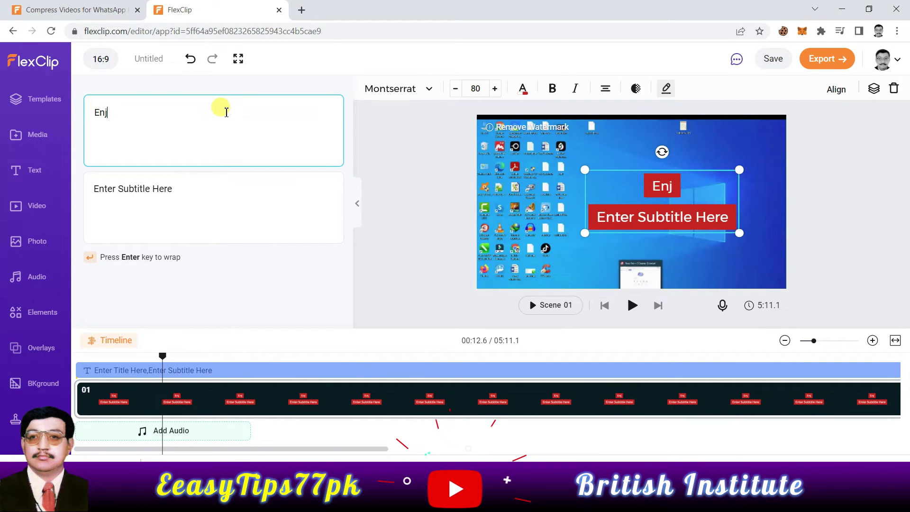
pyautogui.write('oy')
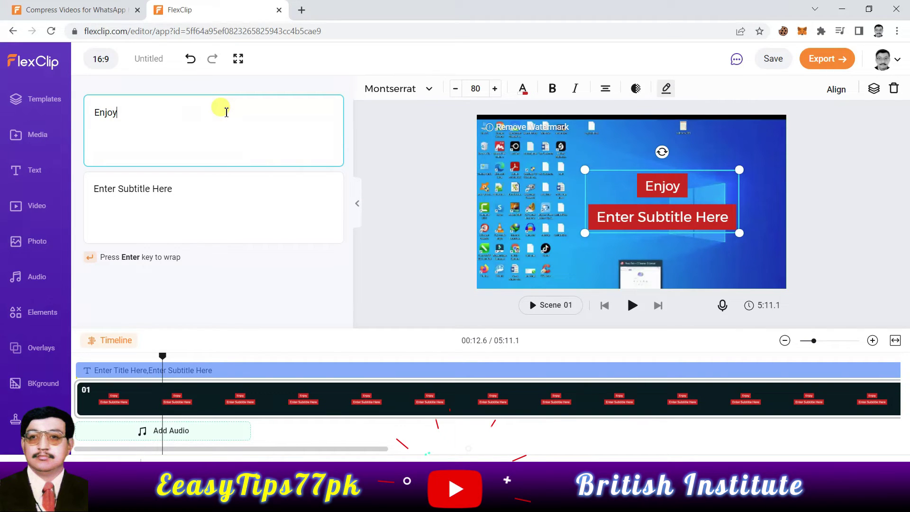
pyautogui.write('!')
# Step: Replace the placeholder subtitle with "Subscribe this channel" and finish editing the text
pyautogui.click(187, 192)
pyautogui.moveTo(183, 189); pyautogui.dragTo(76, 185)
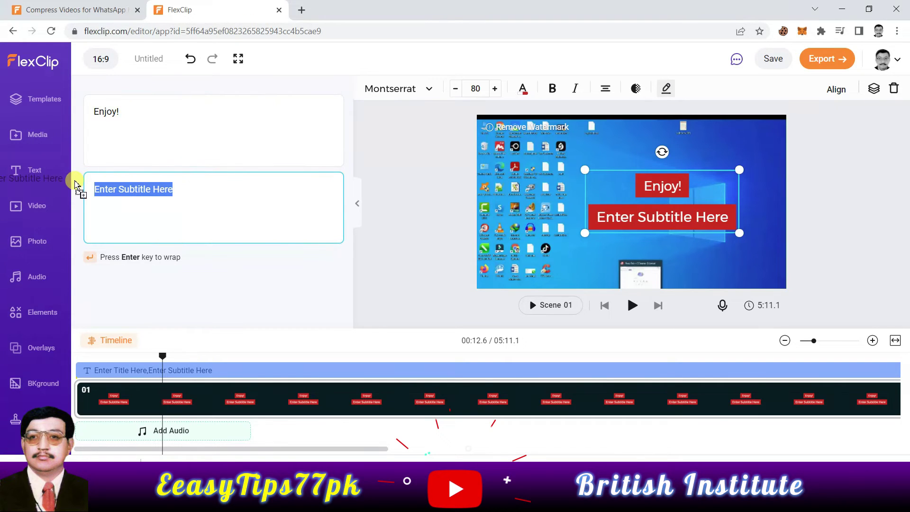
pyautogui.write('S')
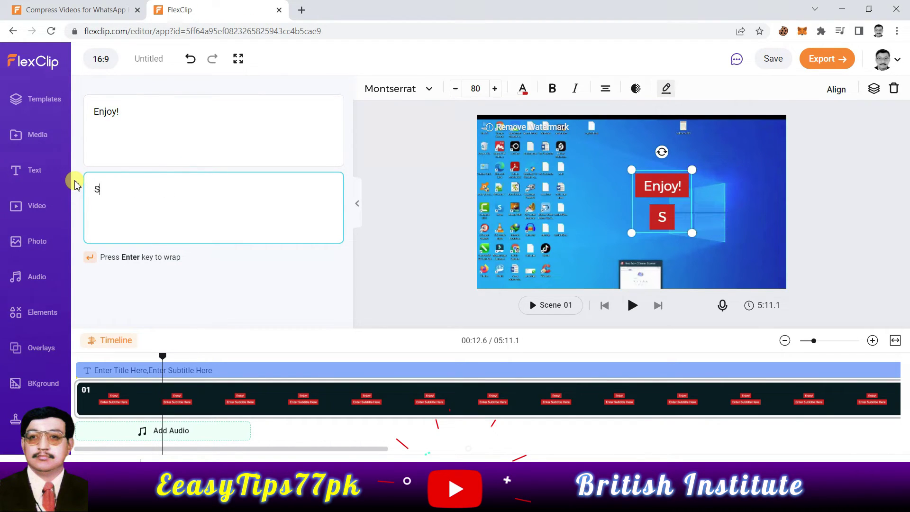
pyautogui.write('ubscr')
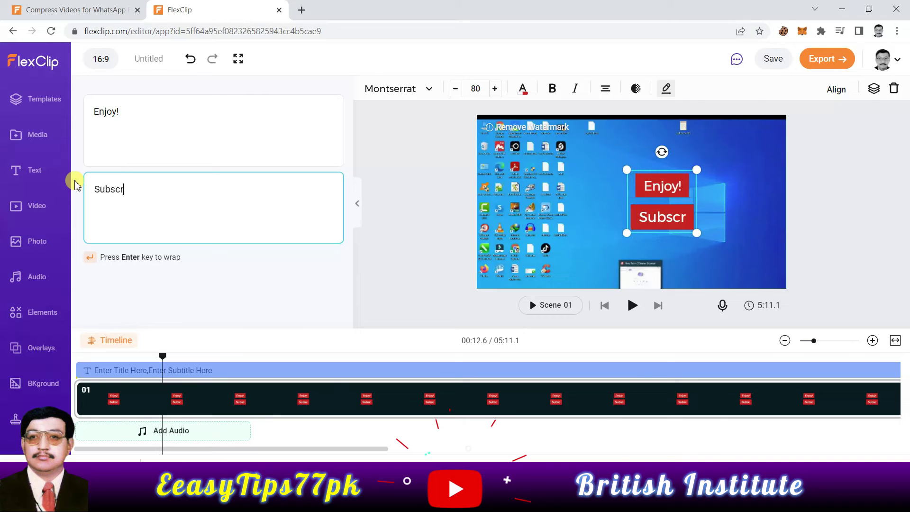
pyautogui.write('ibe this ')
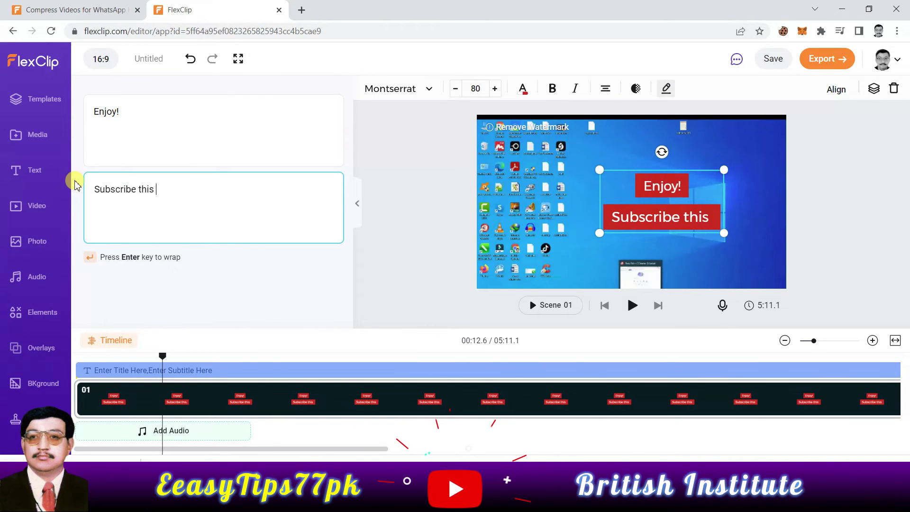
pyautogui.write('channel')
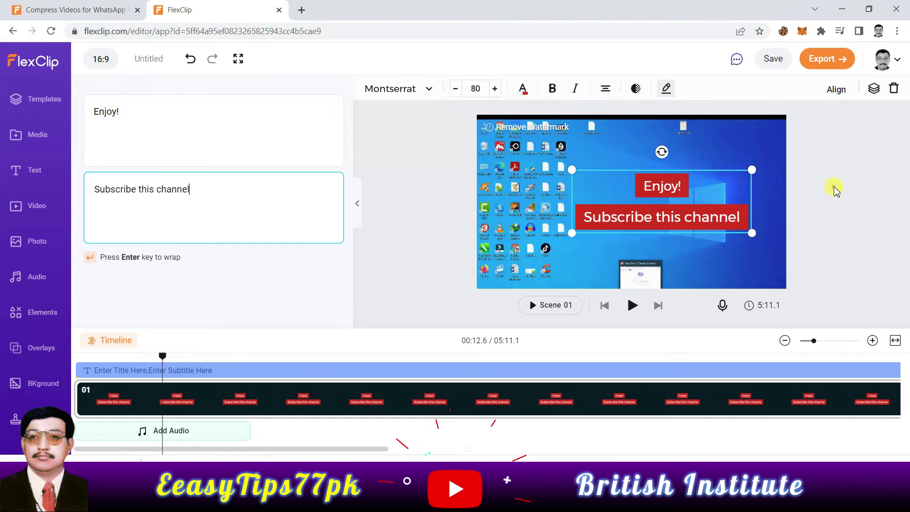
pyautogui.click(833, 186)
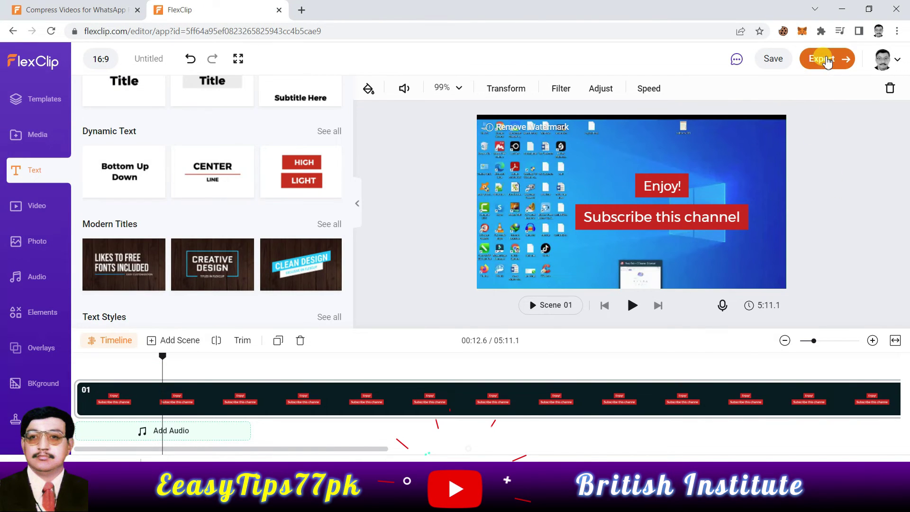
# Step: Export the video at 480p for free with the FlexClip watermark and show the downloaded file in its folder
pyautogui.click(827, 62)
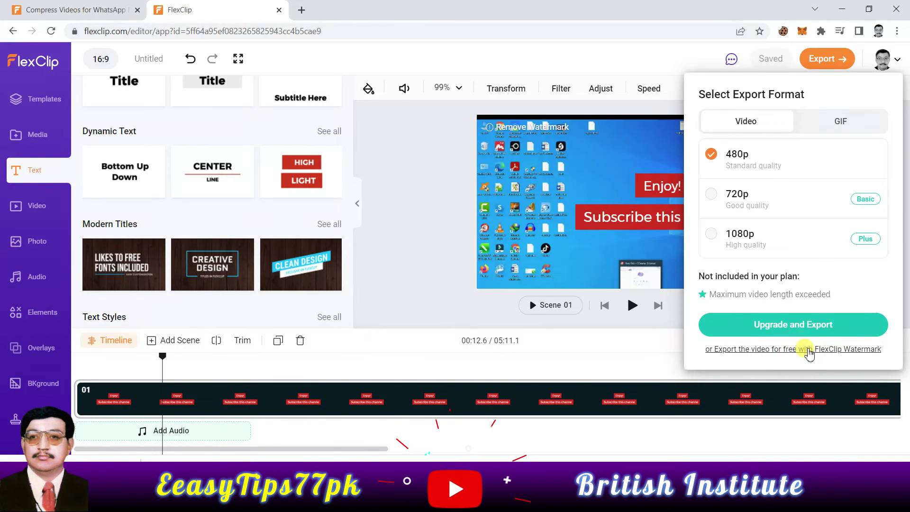
pyautogui.click(805, 350)
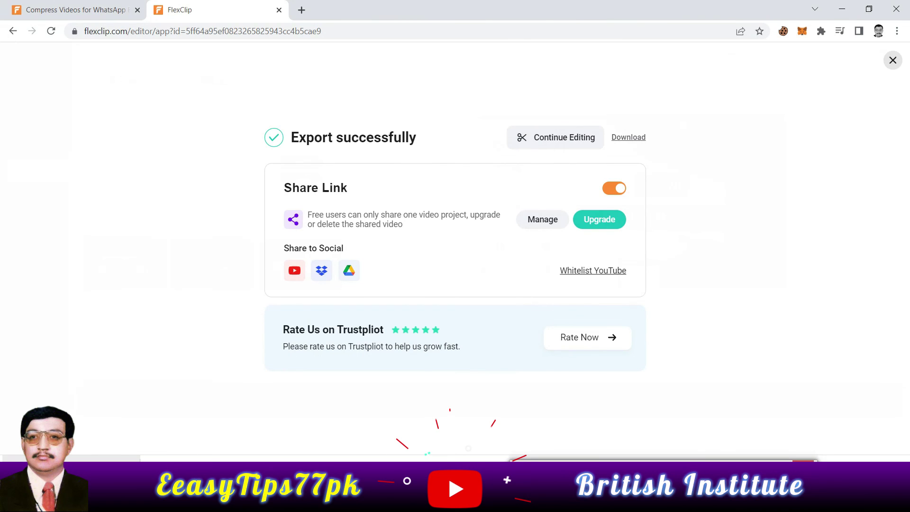
pyautogui.rightClick(116, 462)
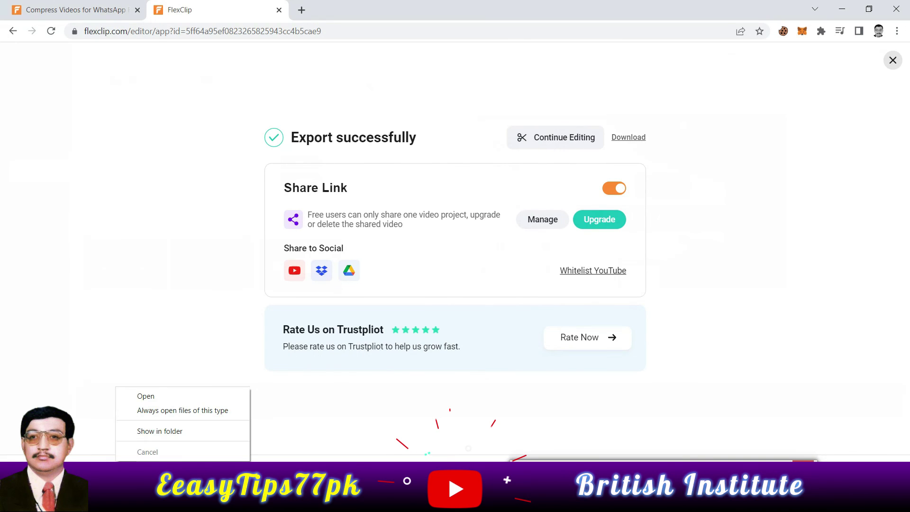
pyautogui.click(147, 431)
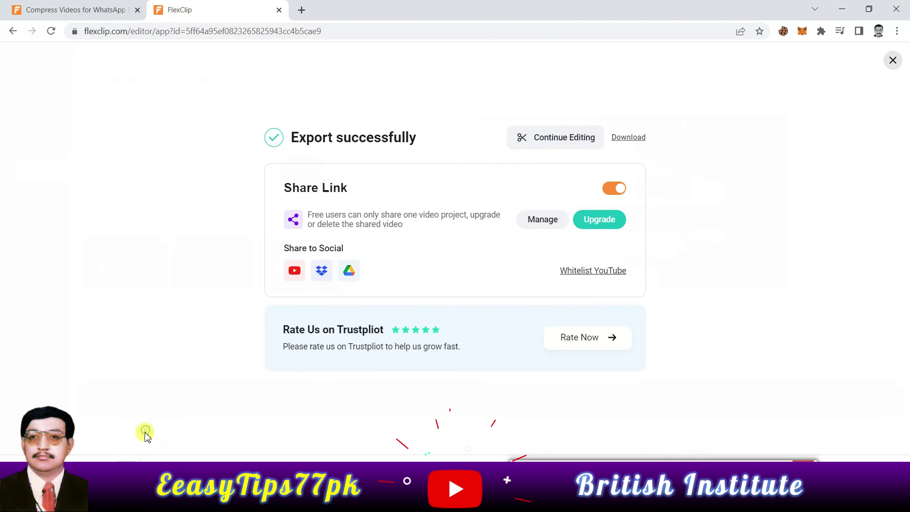